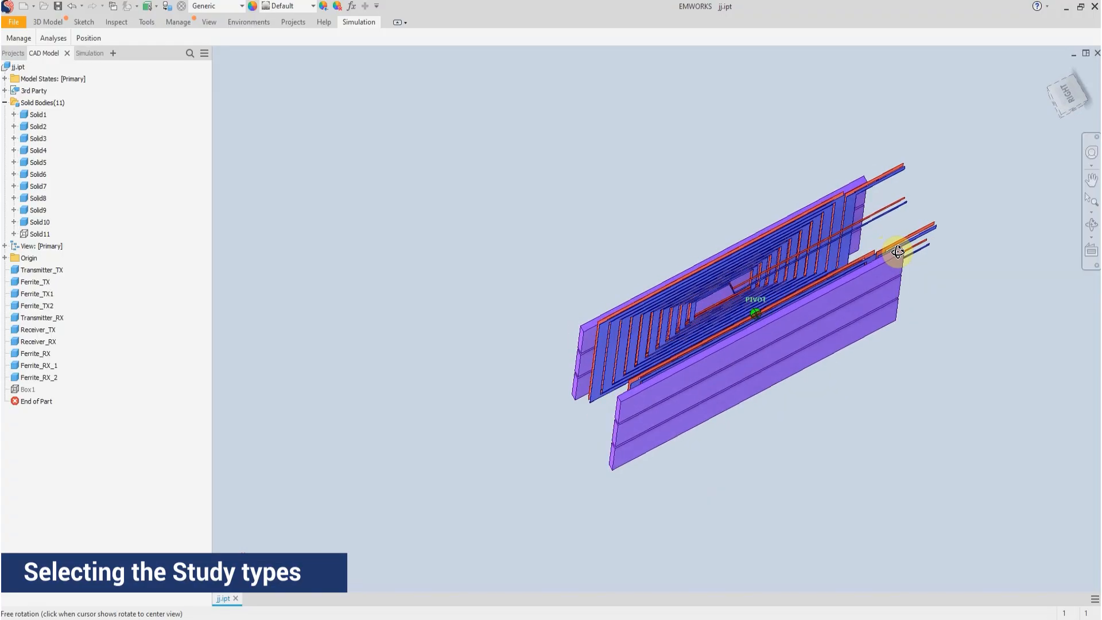
Create a Magnetostatic study for the part, keeping the default general and advanced properties
left_click(90, 53)
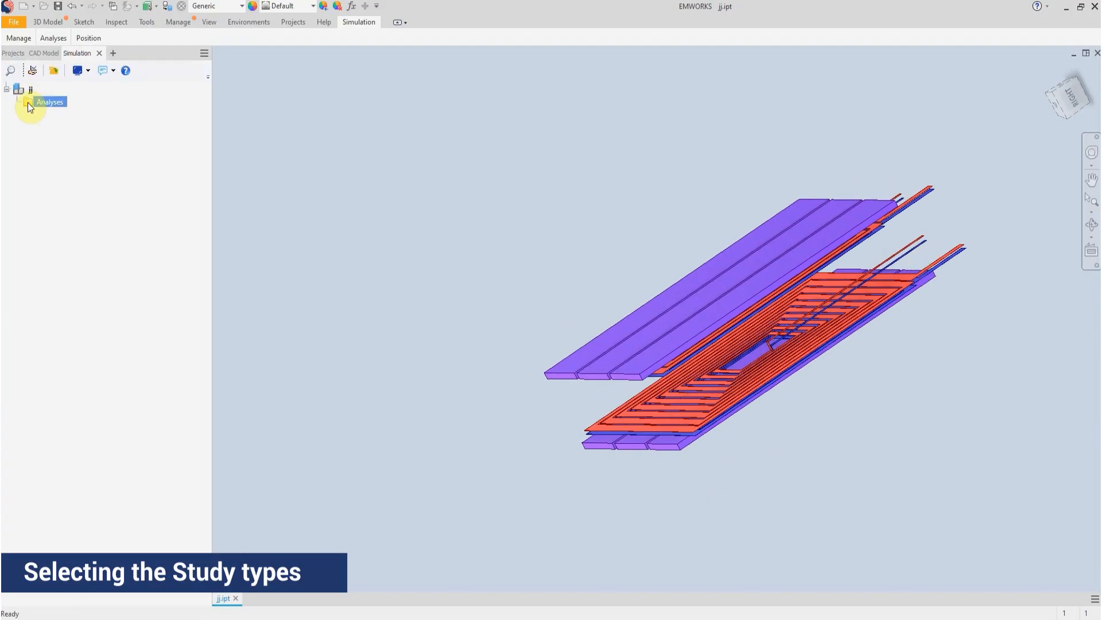
right_click(31, 104)
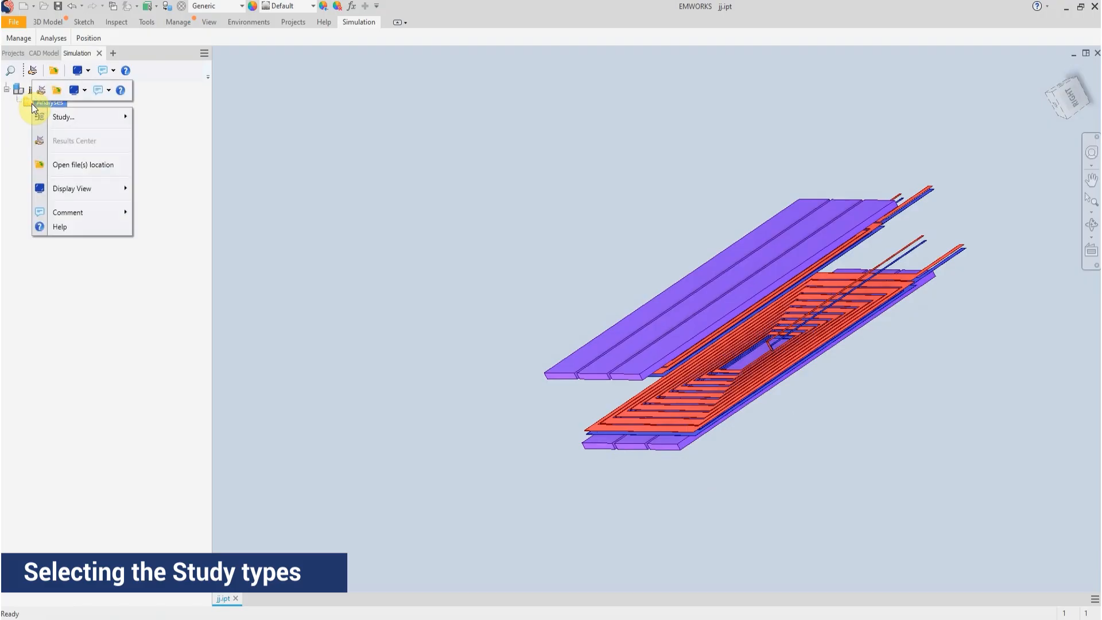
mouse_move(105, 122)
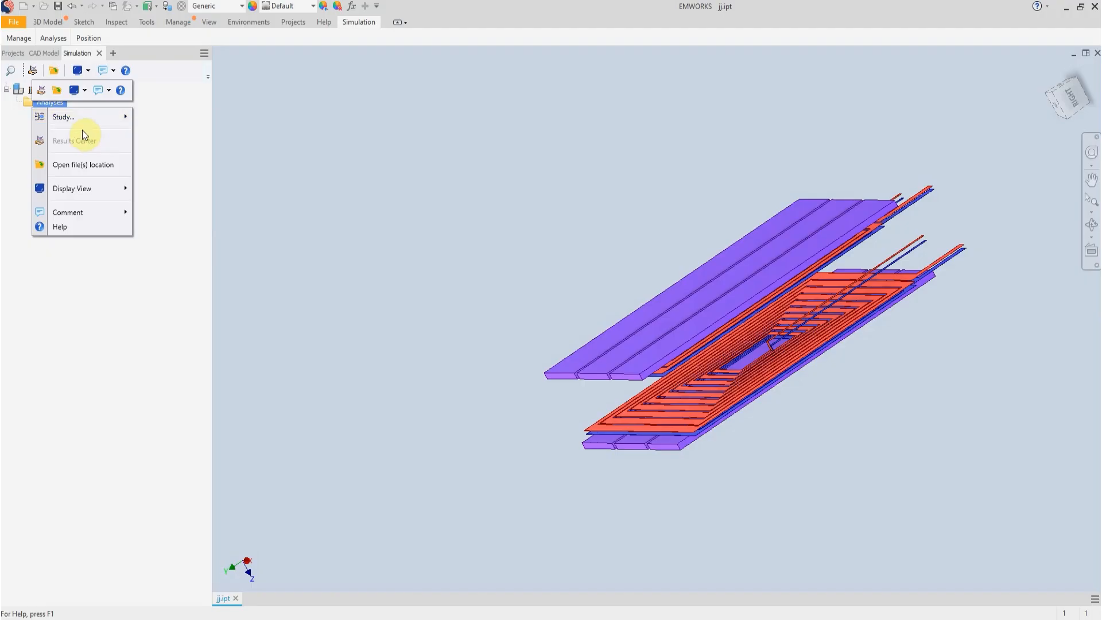
mouse_move(74, 119)
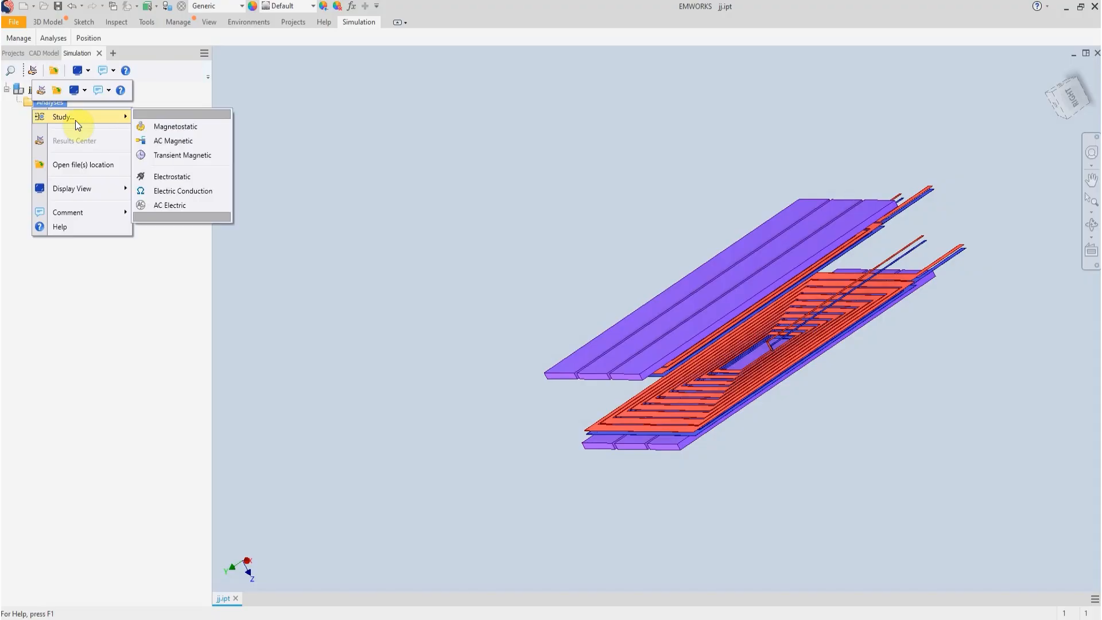
left_click(183, 130)
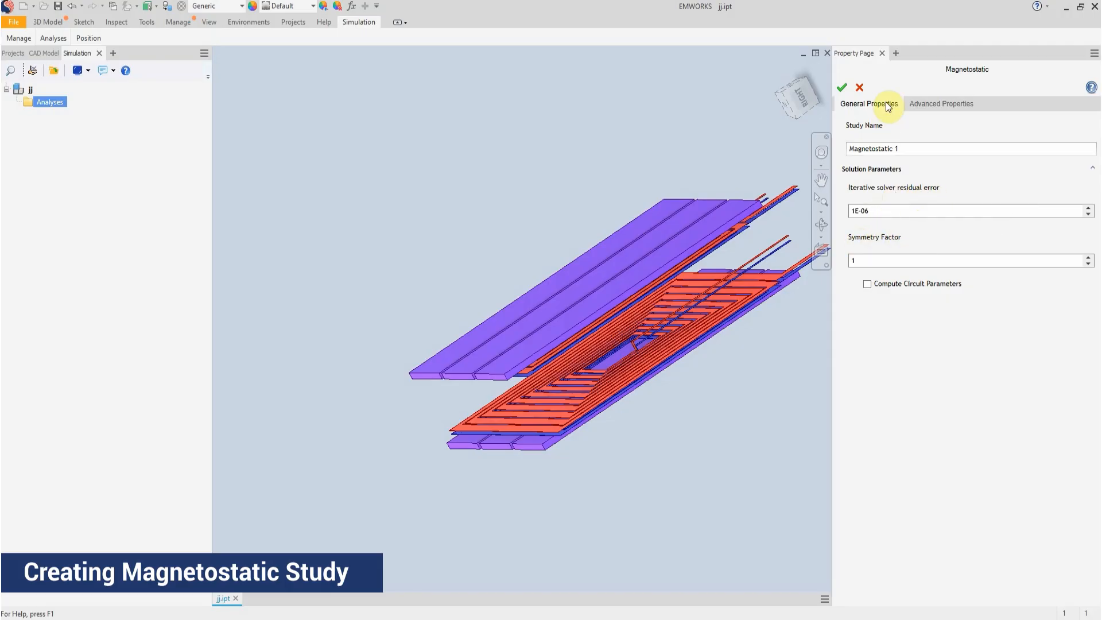
left_click(932, 109)
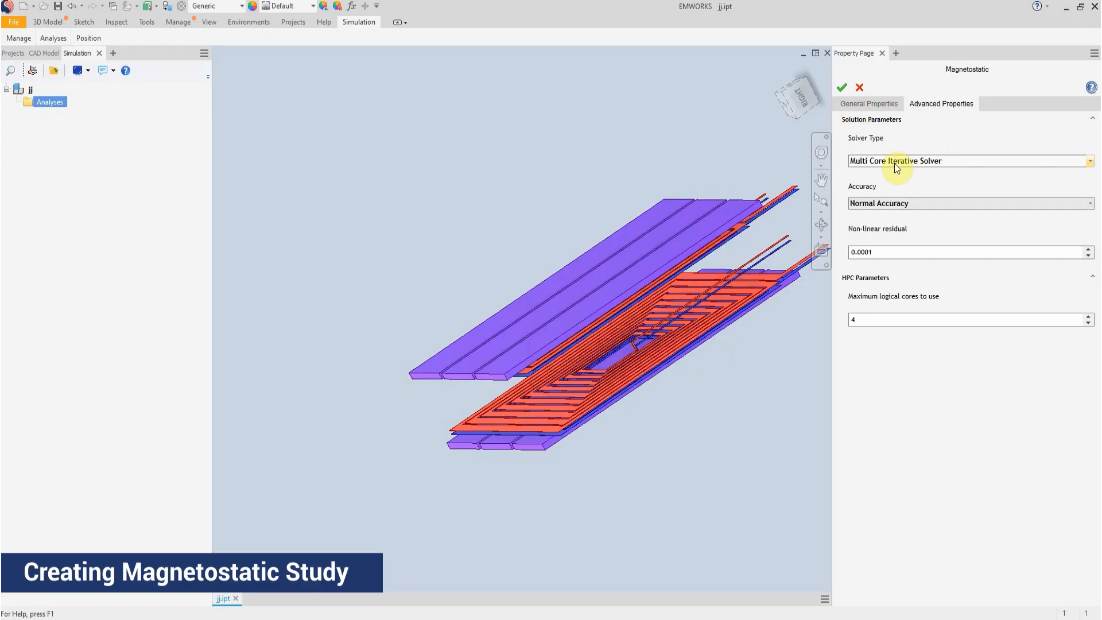
left_click(843, 91)
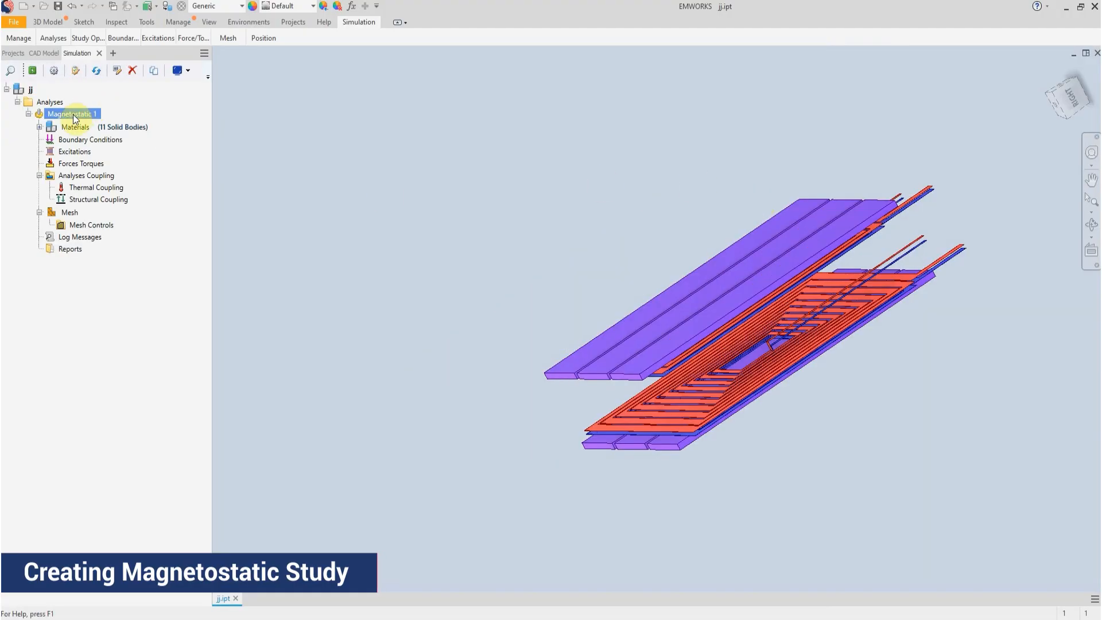
Open material assignment for the ferrite plates Solid2, Solid3, Solid4, Solid8, Solid9 and Solid10, and switch to the DefaultLibrary materials
left_click(39, 127)
left_click(129, 126)
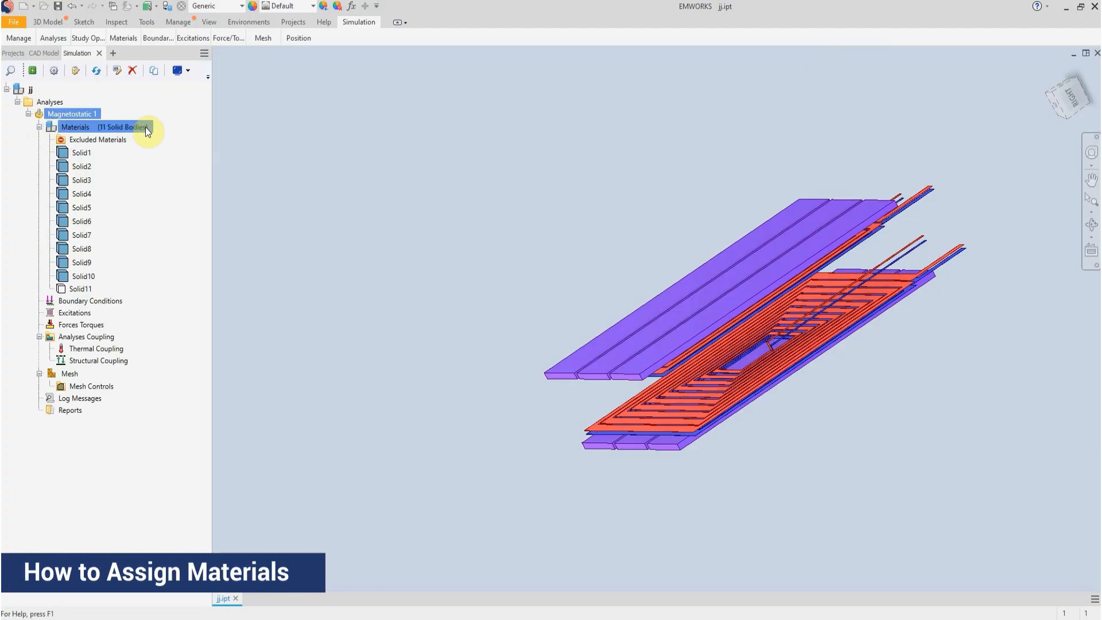
left_click(77, 153)
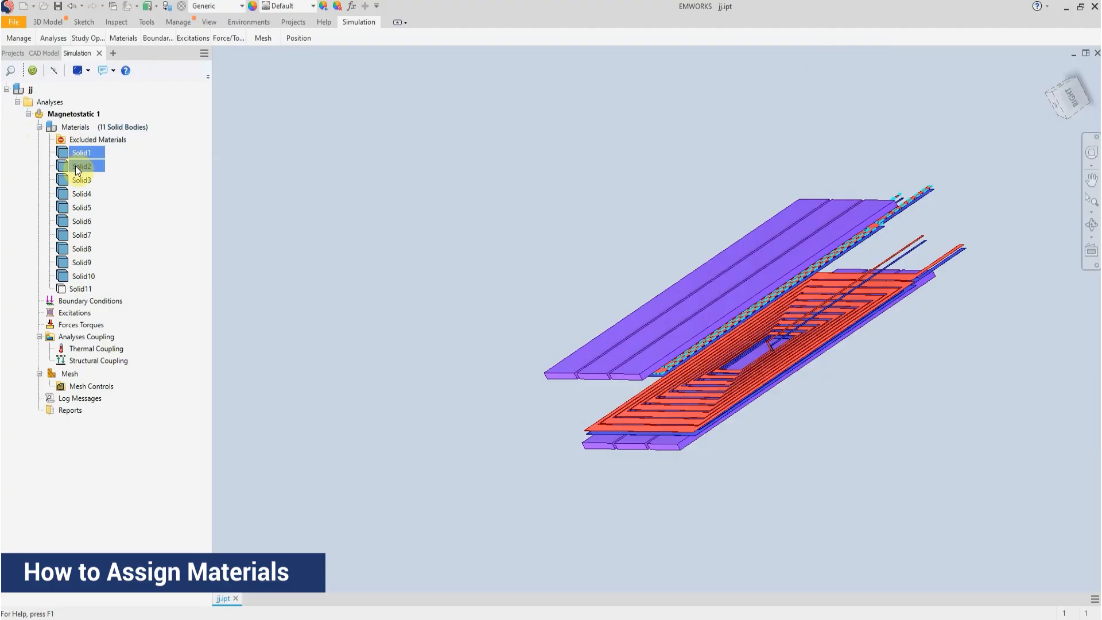
left_click_drag(75, 165, 86, 195)
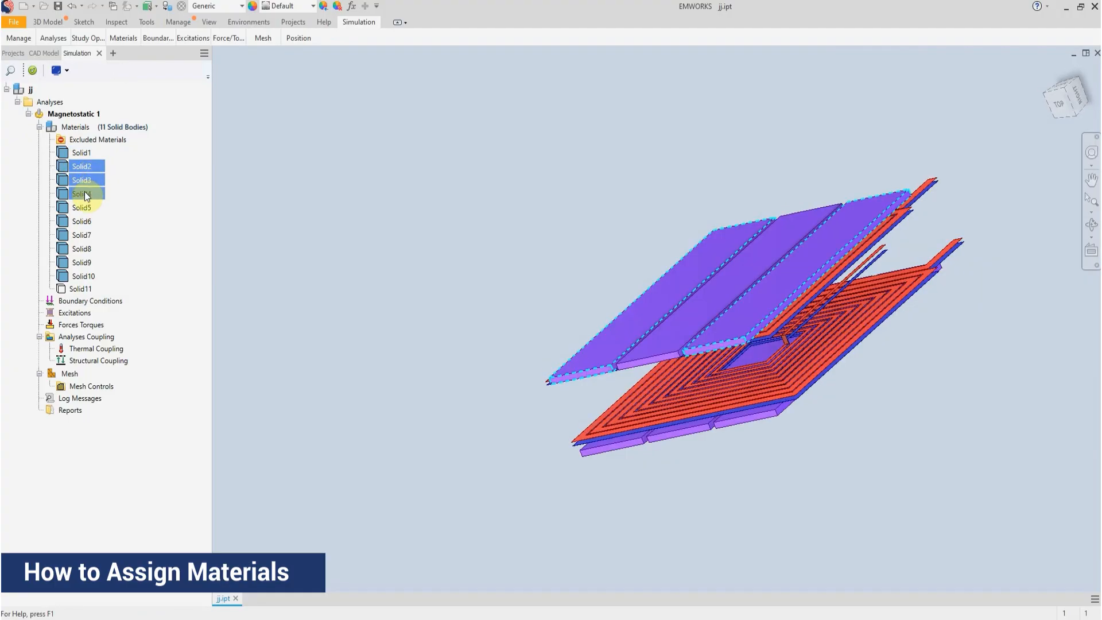
left_click_drag(81, 246, 78, 272, "ctrl")
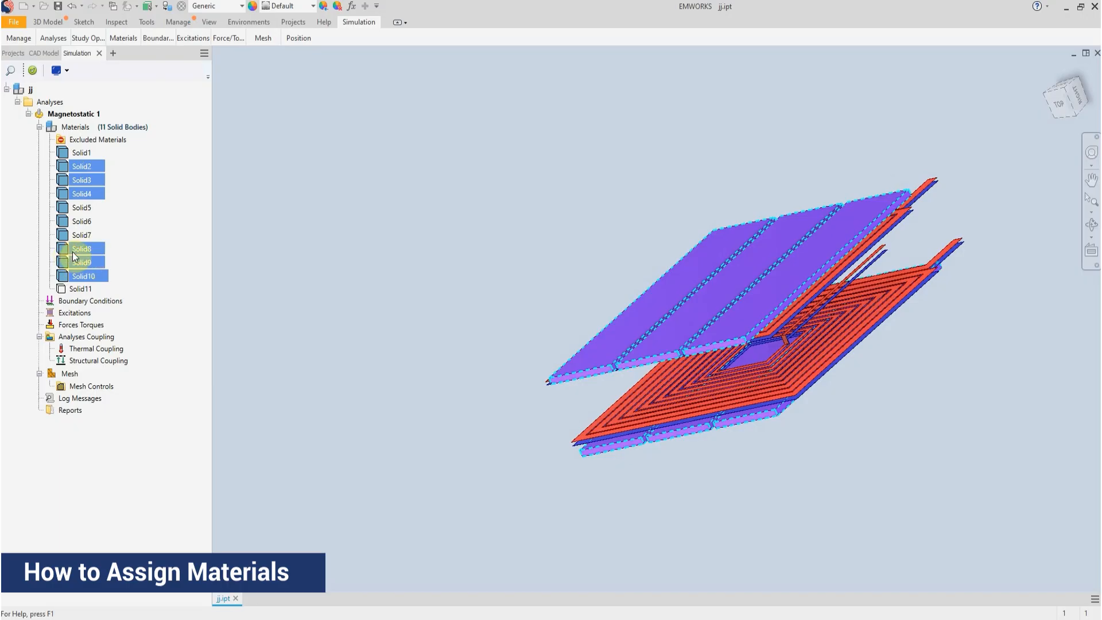
right_click(72, 252)
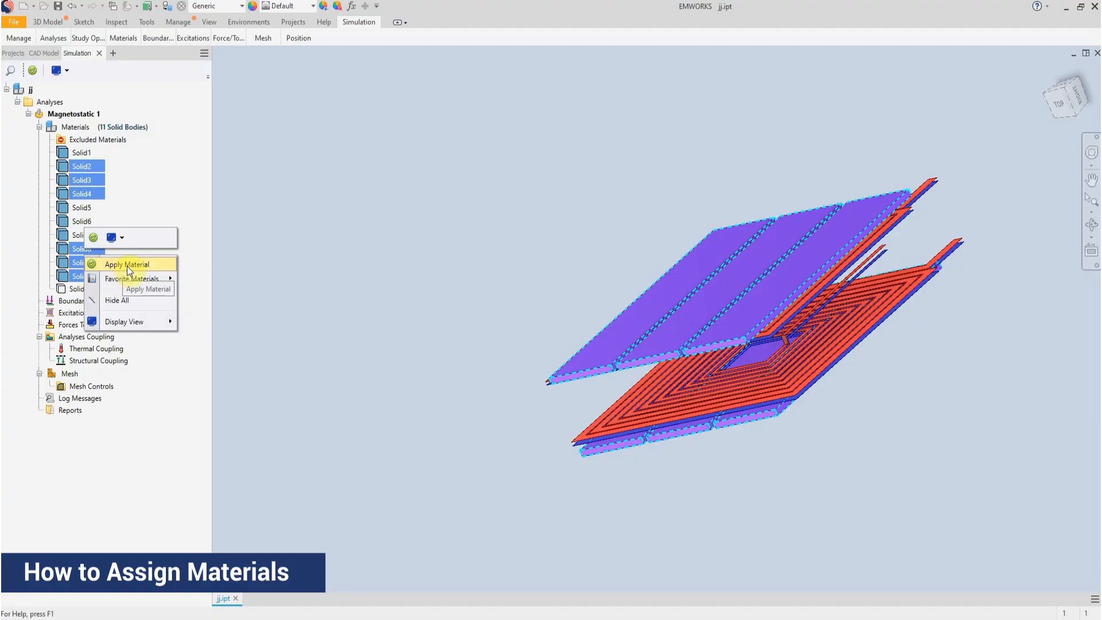
mouse_move(122, 280)
left_click(127, 265)
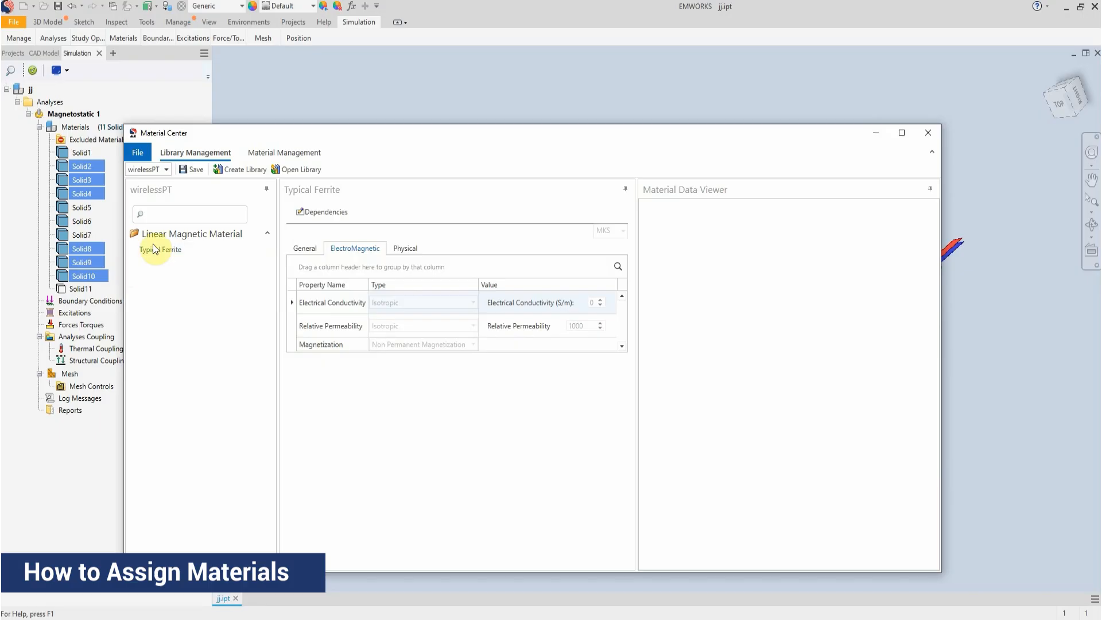
left_click(166, 170)
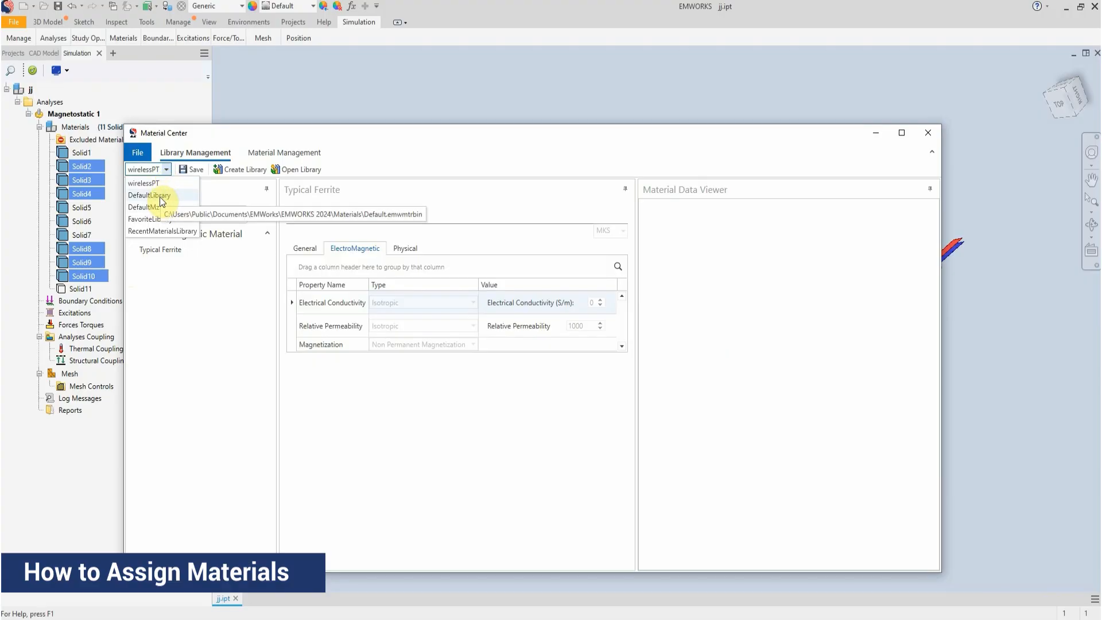
left_click(160, 198)
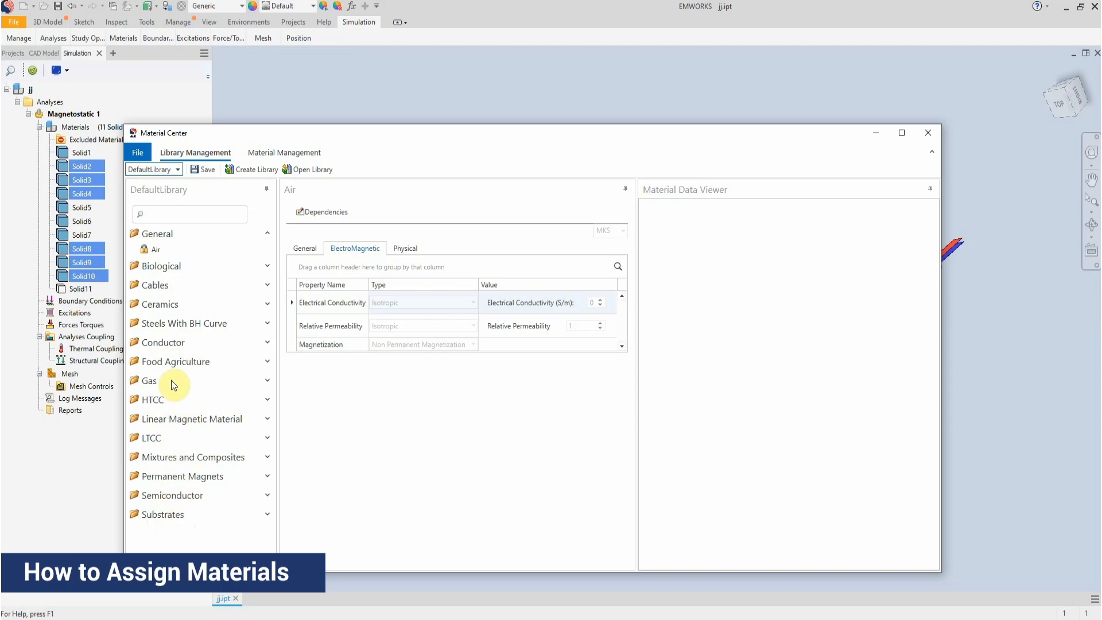
Examine the materials in the Ceramics category and the CLIFFS folder of Steels With BH Curve
left_click(267, 302)
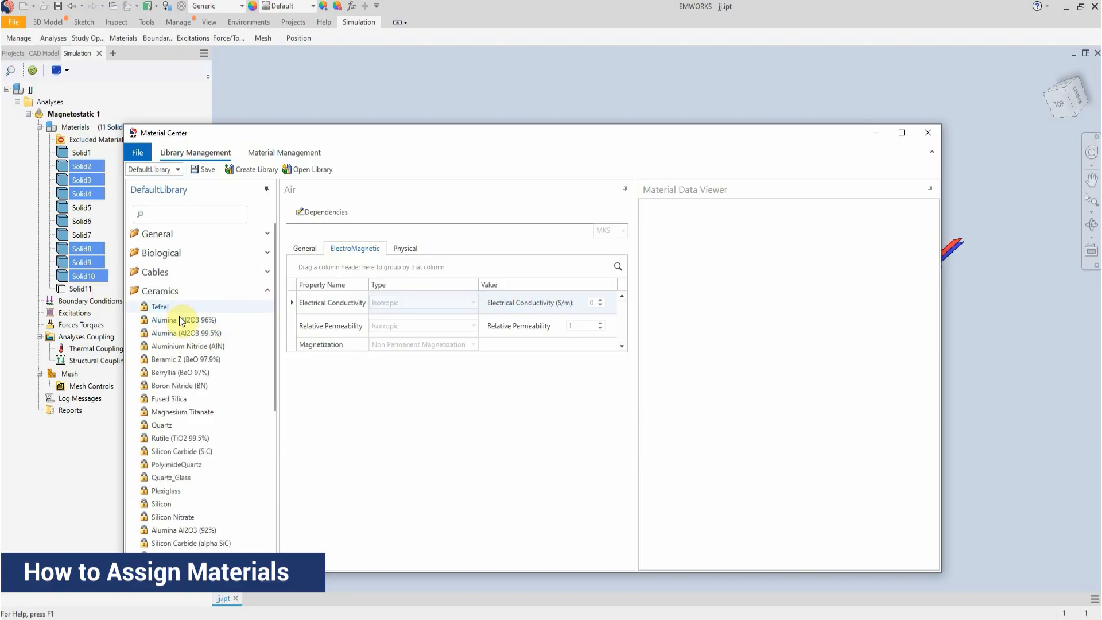
scroll(186, 374, "down", 4)
scroll(184, 371, "down", 1)
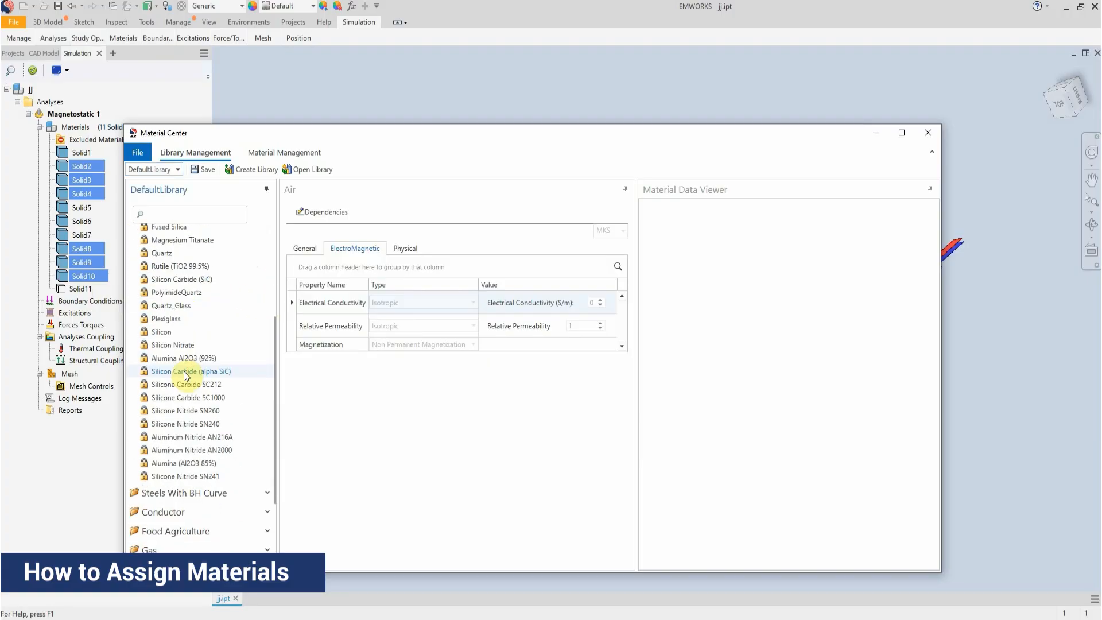
scroll(184, 371, "down", 2)
left_click(261, 437)
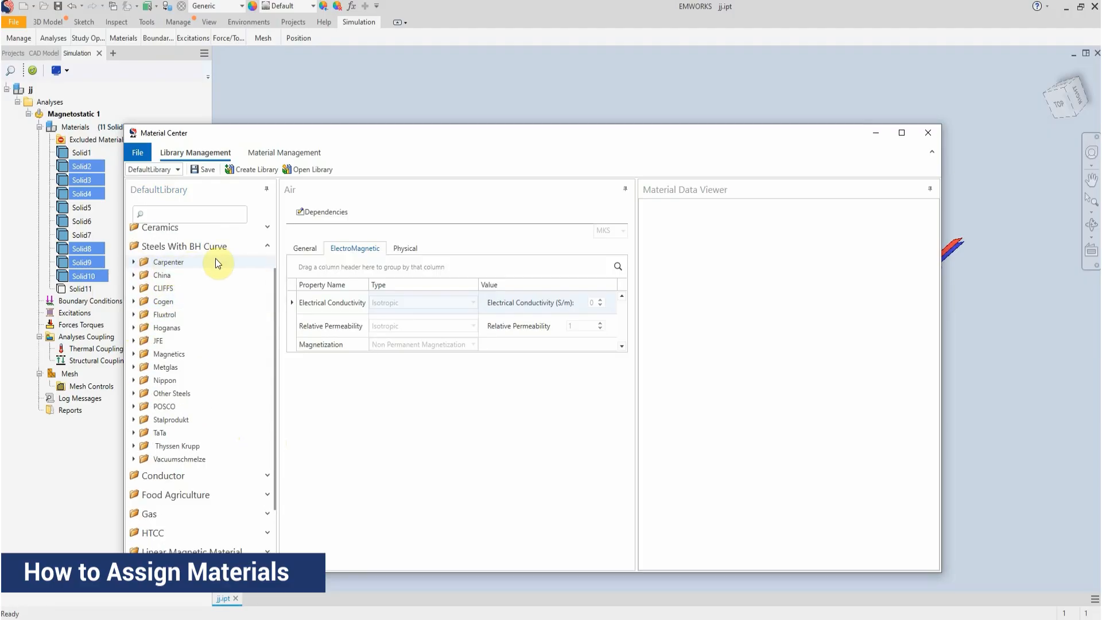
left_click(136, 287)
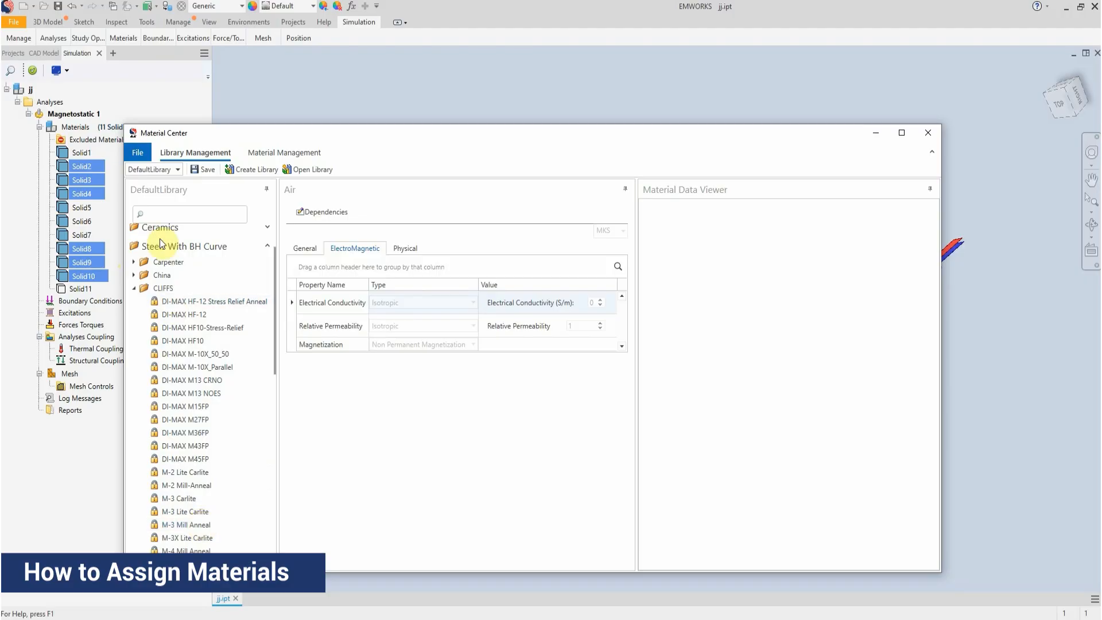
Search the library for "ferri" and apply Typical Ferrite to the selected ferrite plate bodies
left_click(191, 216)
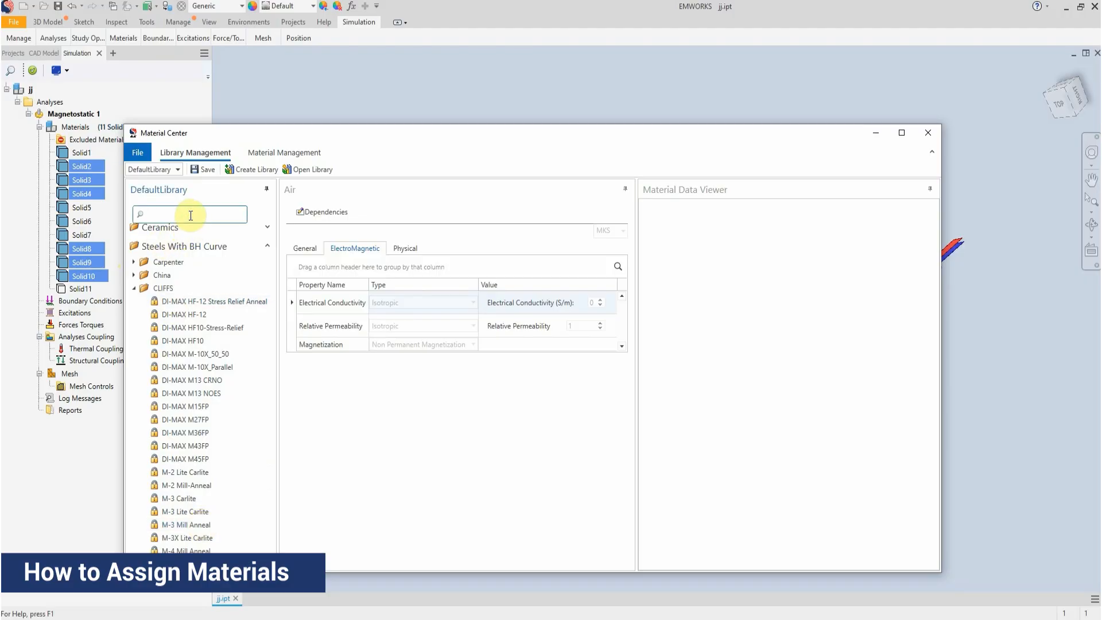
type("ferri")
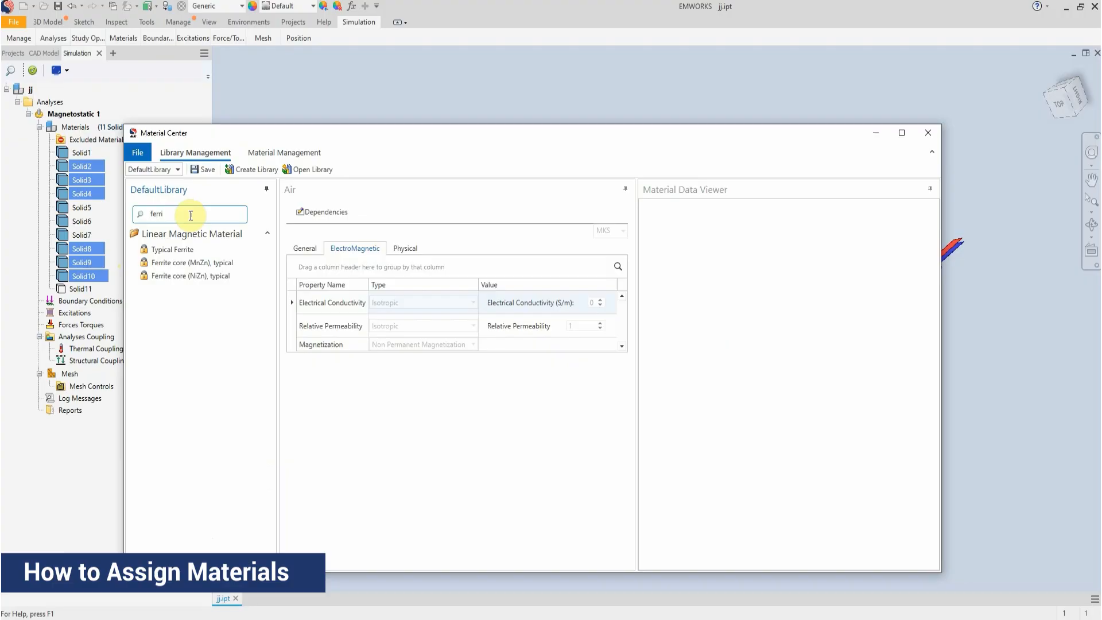
left_click(164, 250)
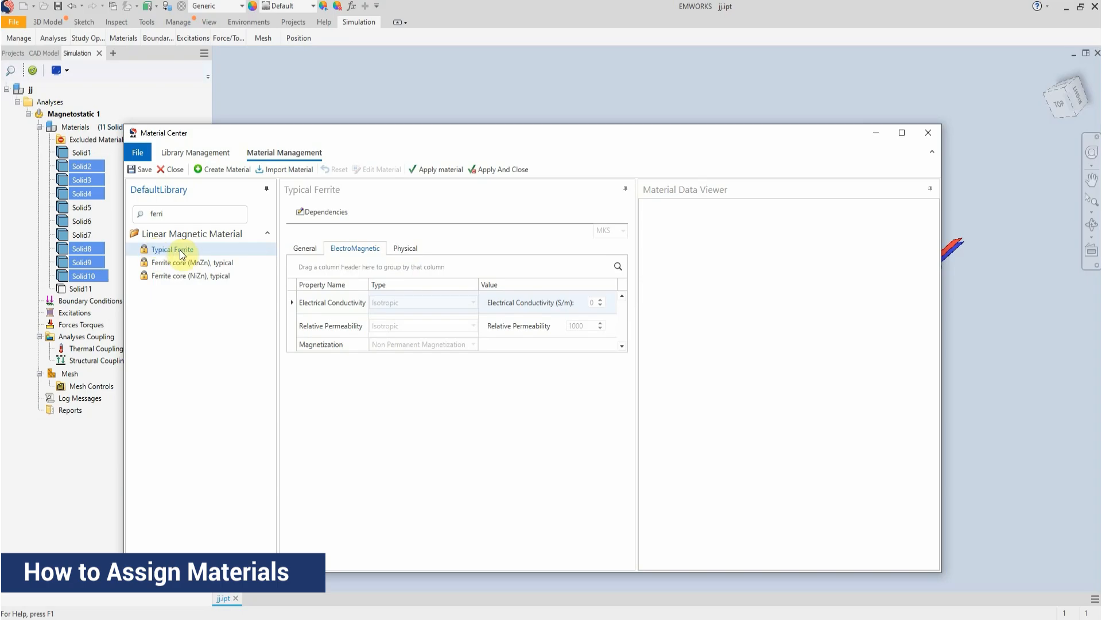
left_click(498, 169)
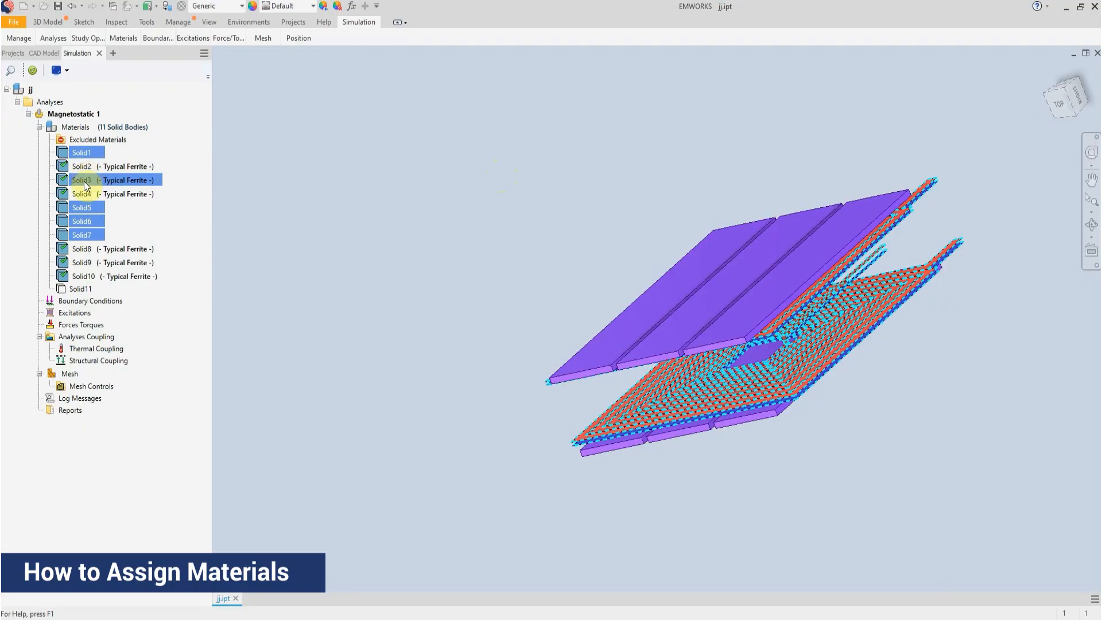
Assign the favorite material Copper to the coil bodies Solid1, Solid5, Solid6 and Solid7
left_click(84, 220)
left_click(89, 153)
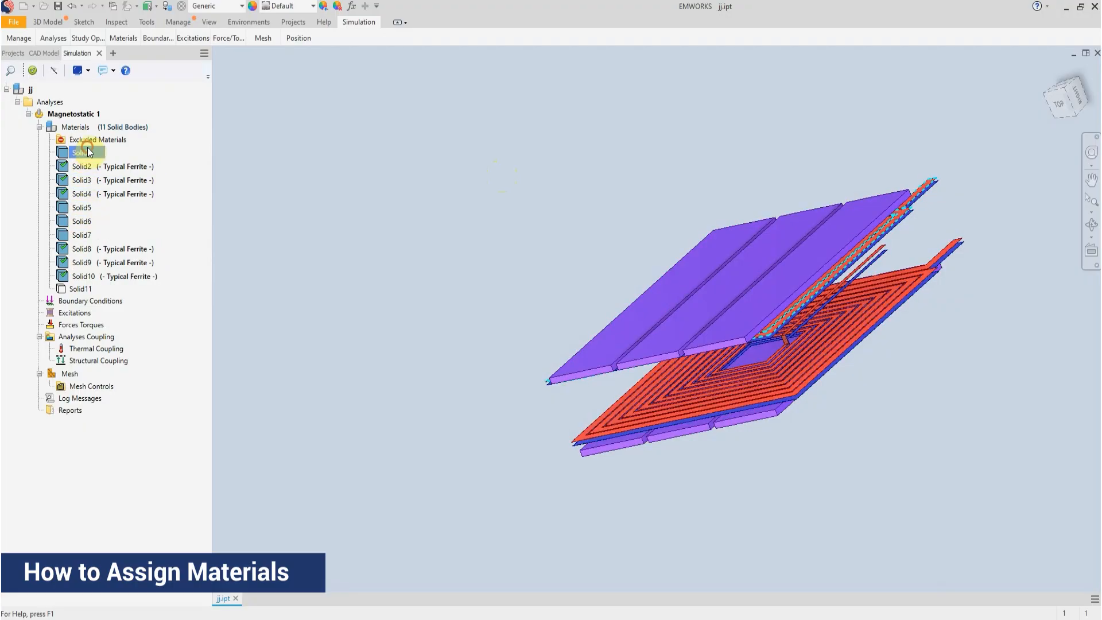
left_click(87, 212, "ctrl")
left_click(88, 223, "ctrl")
left_click(88, 236, "ctrl")
right_click(88, 217)
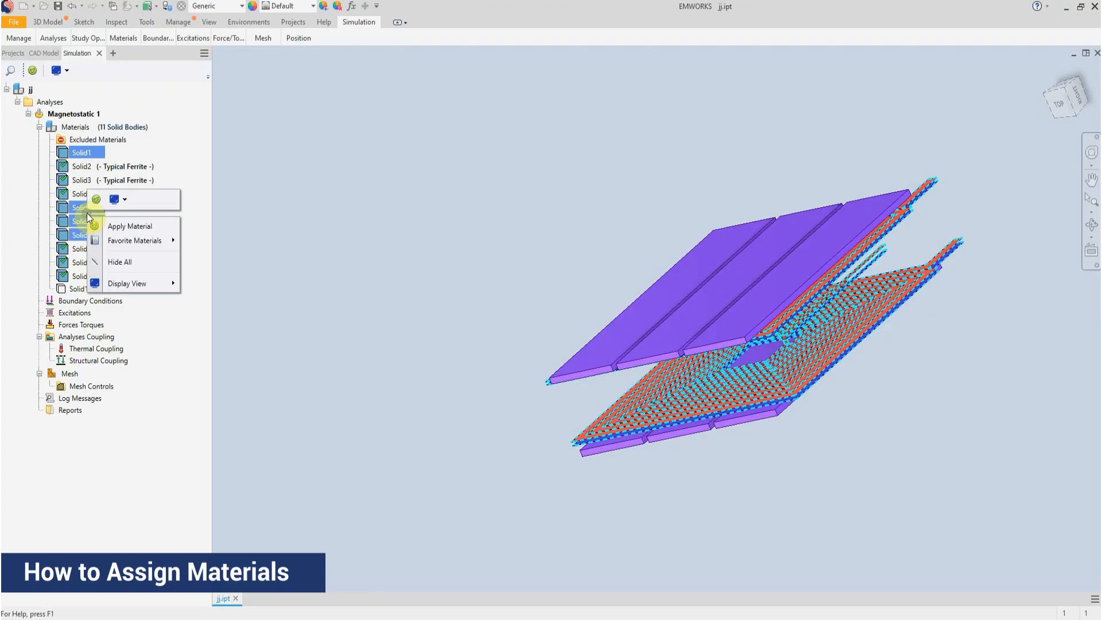
mouse_move(132, 241)
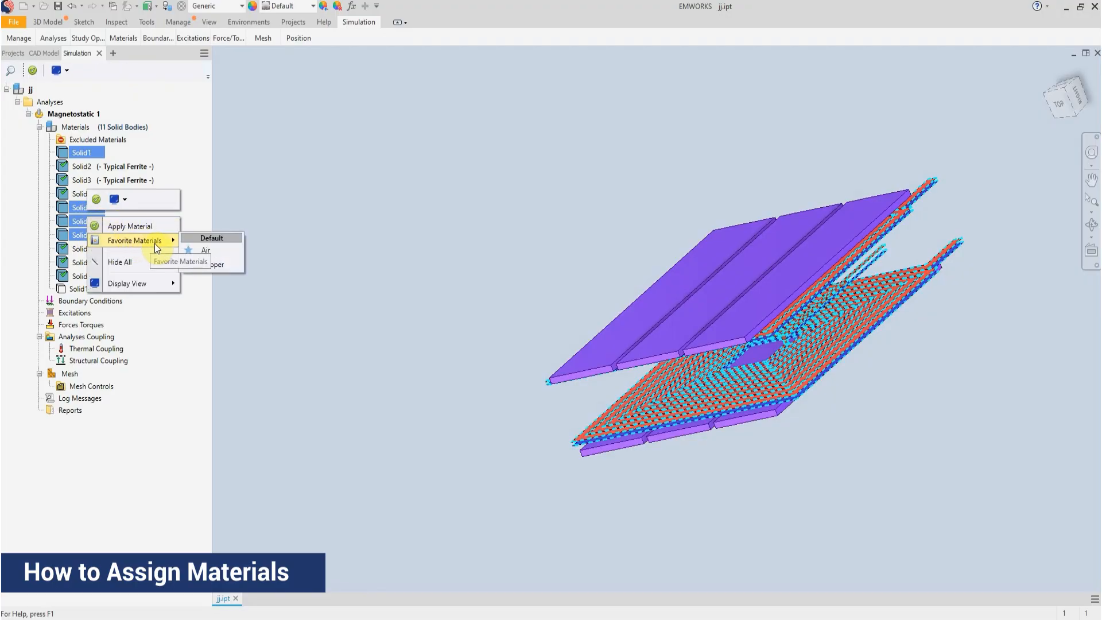
left_click(222, 265)
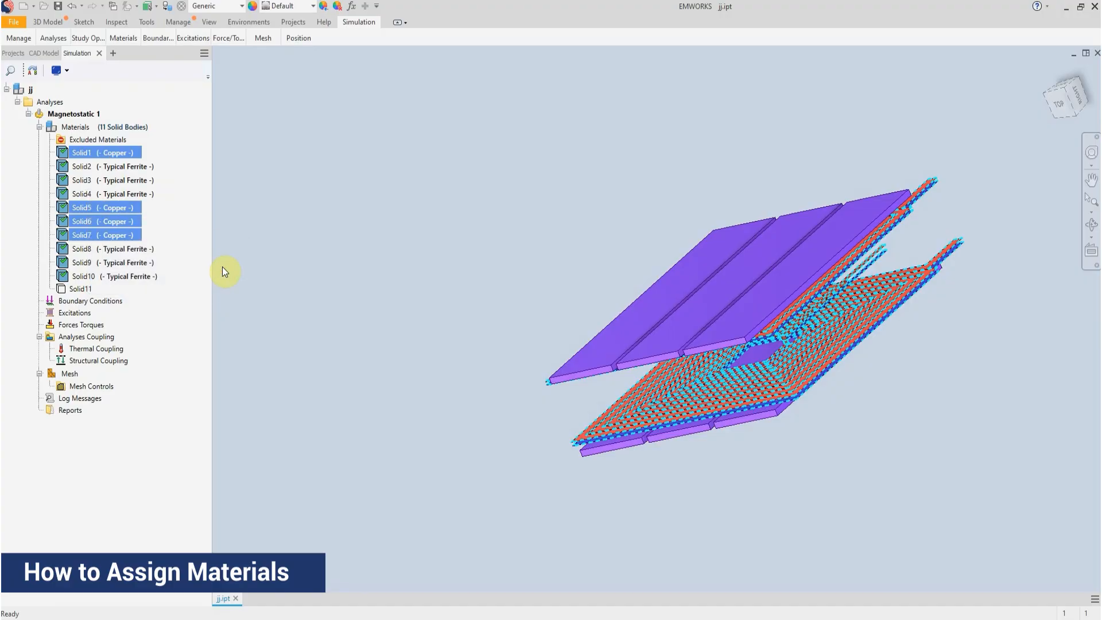
Assign the favorite material Air to Solid11, the box enclosing the coils and plates
left_click(742, 156)
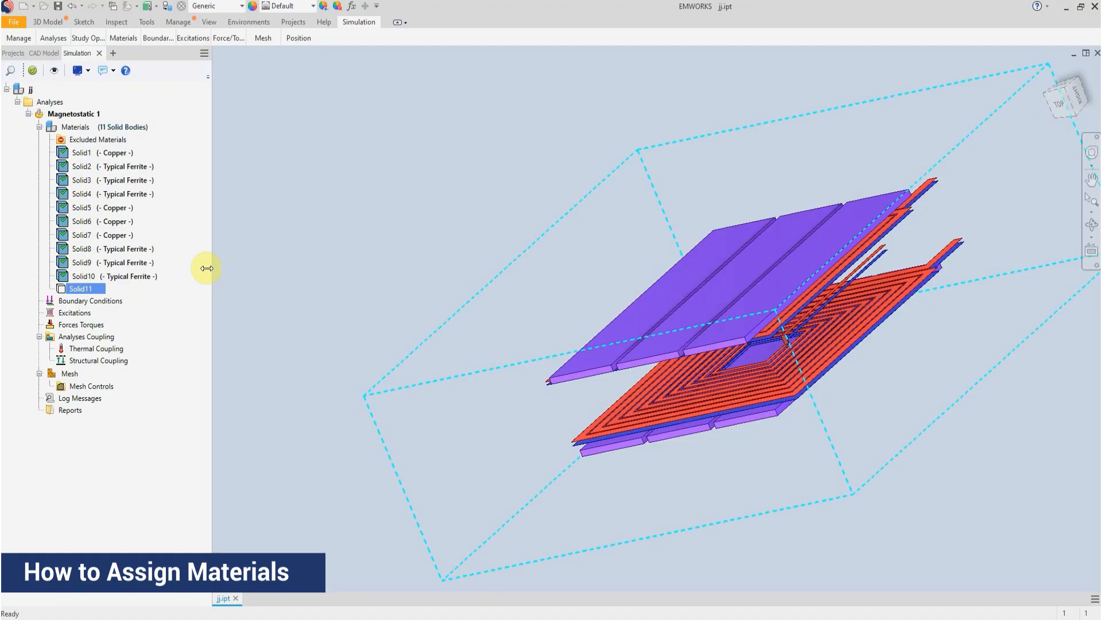
left_click(80, 289)
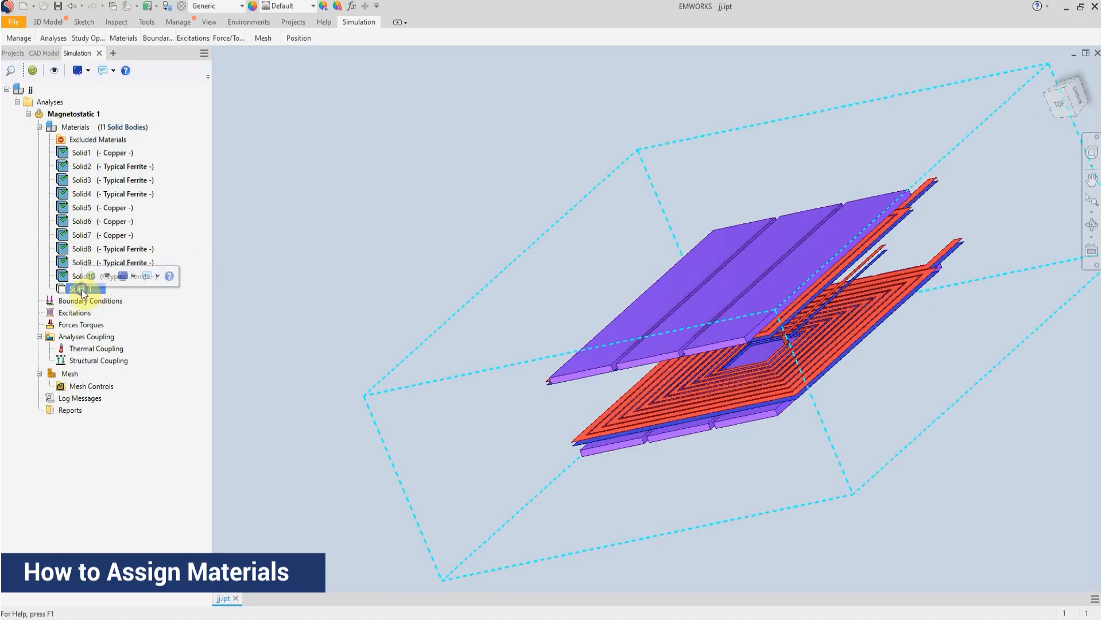
right_click(82, 291)
mouse_move(162, 317)
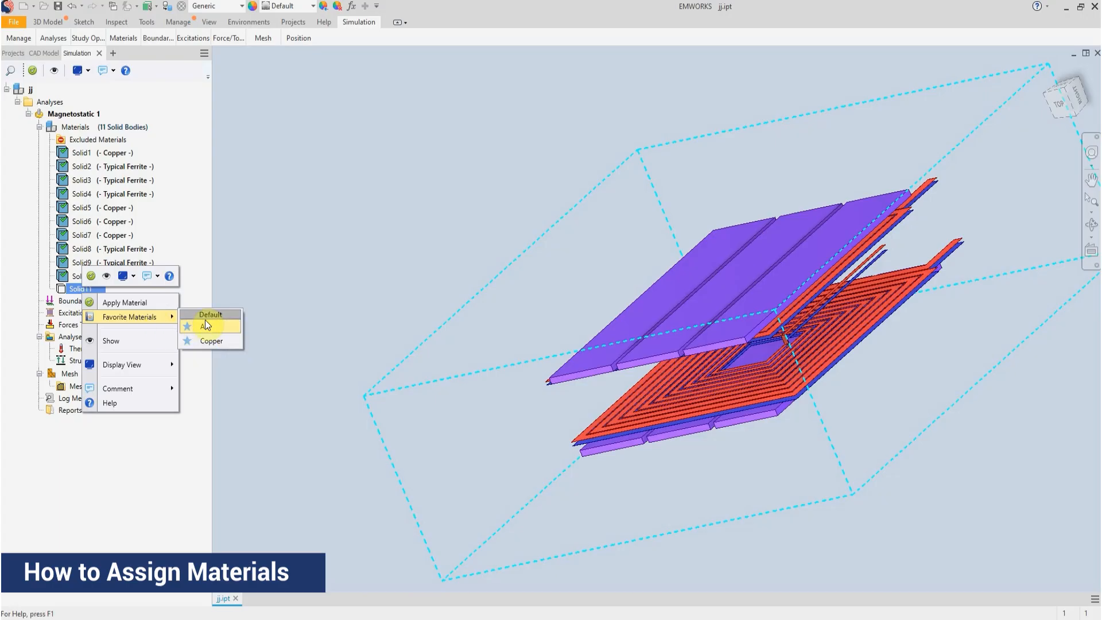
left_click(207, 327)
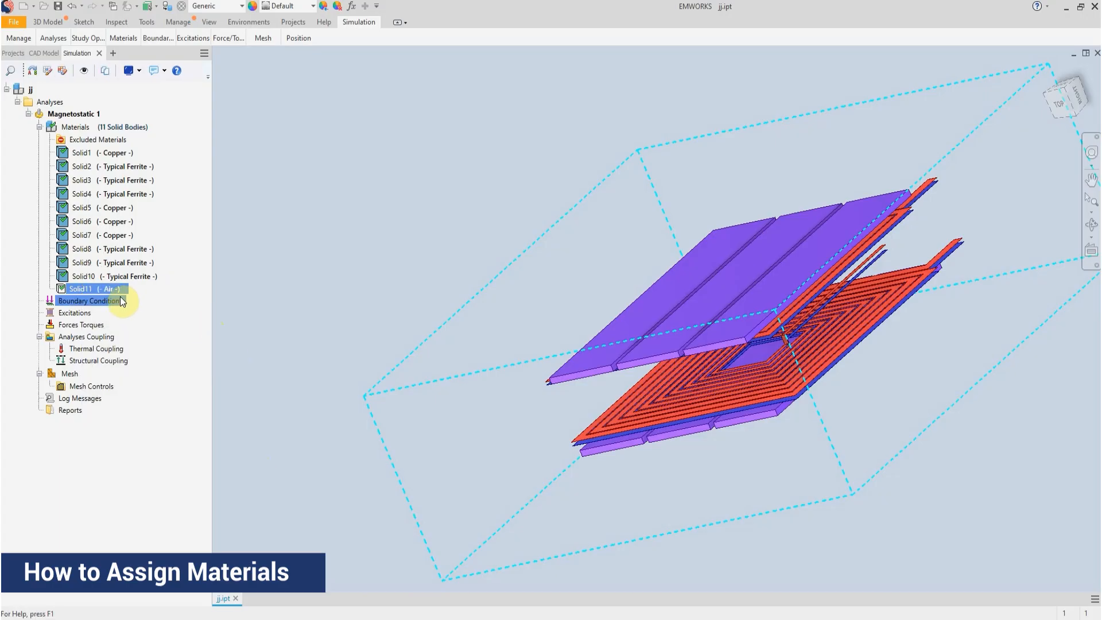